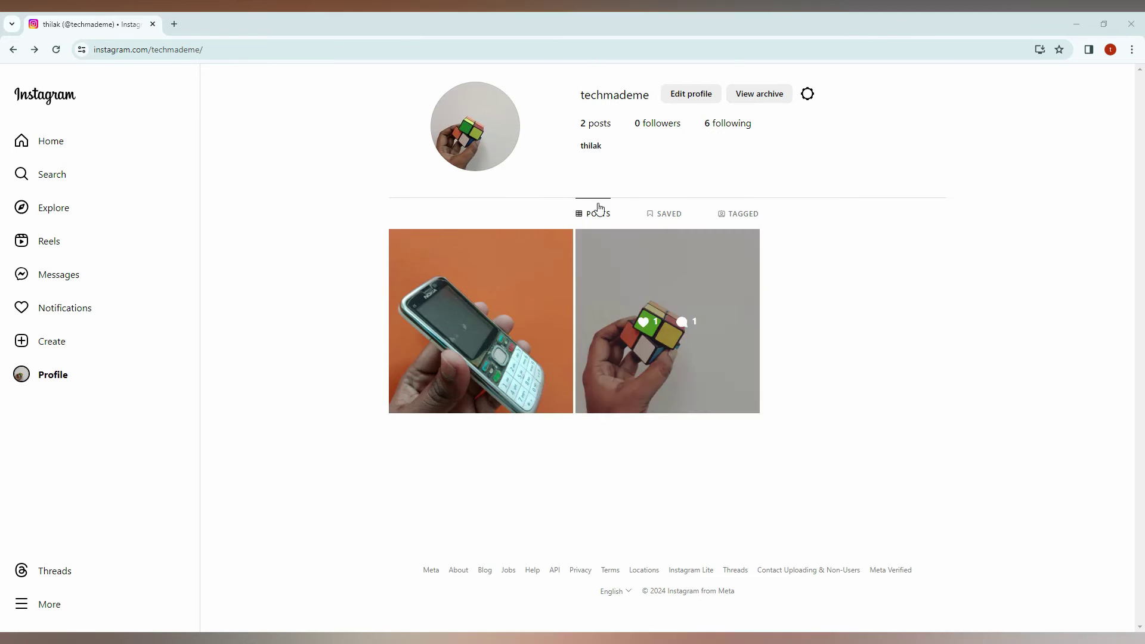
Step: Open the techmademe Edit profile page with its empty Bio field
click(683, 102)
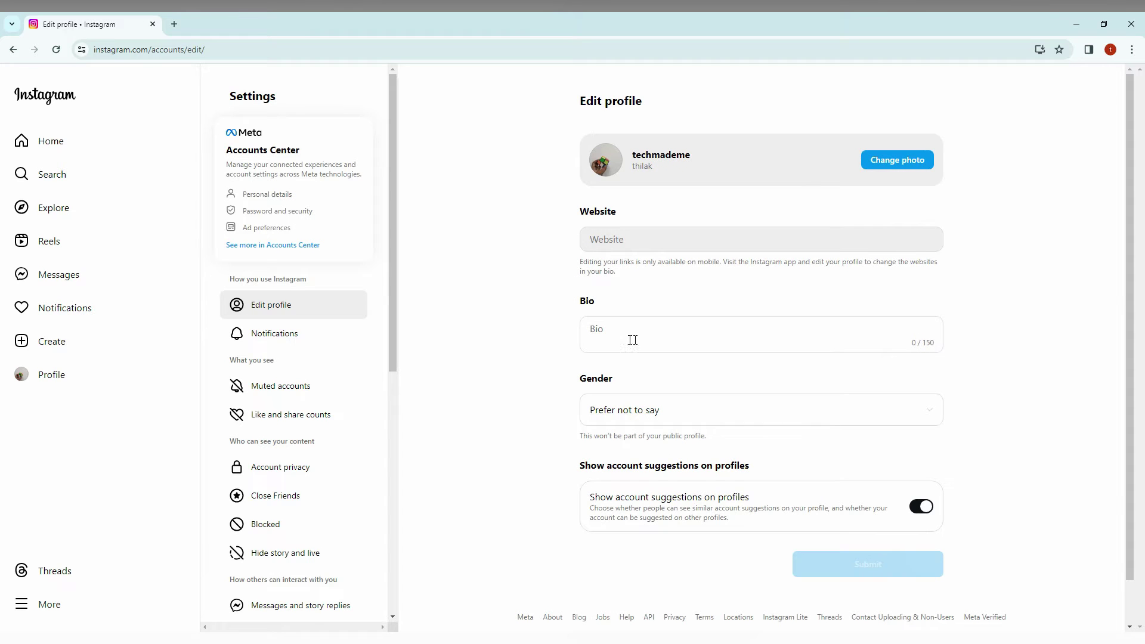
Step: Begin the empty Bio field with the word 'cube'
click(605, 329)
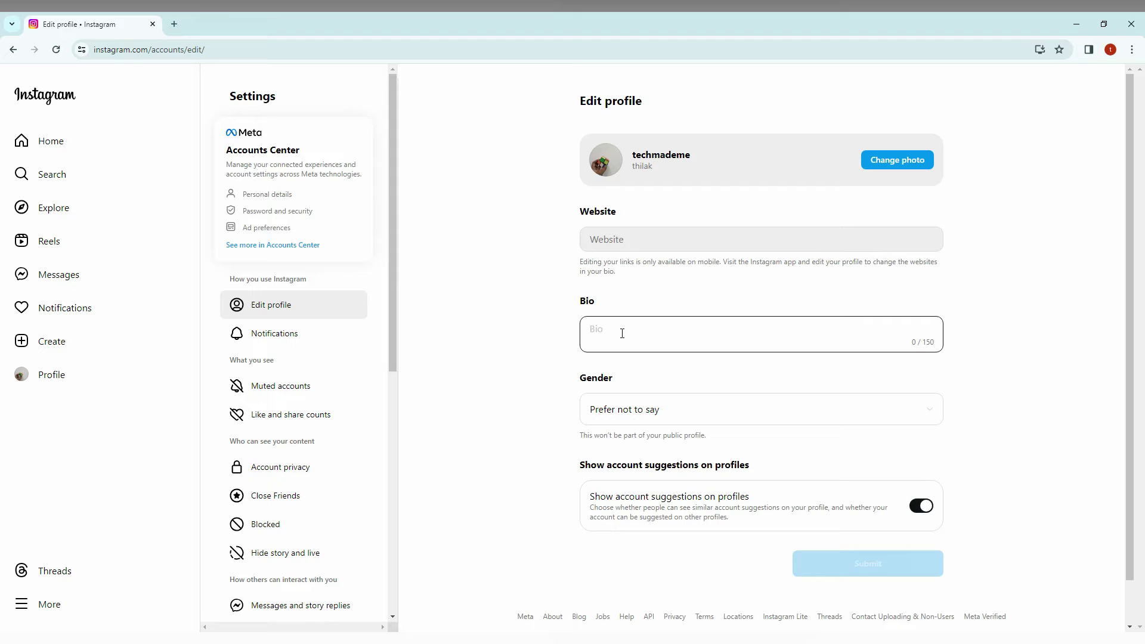
text(cube)
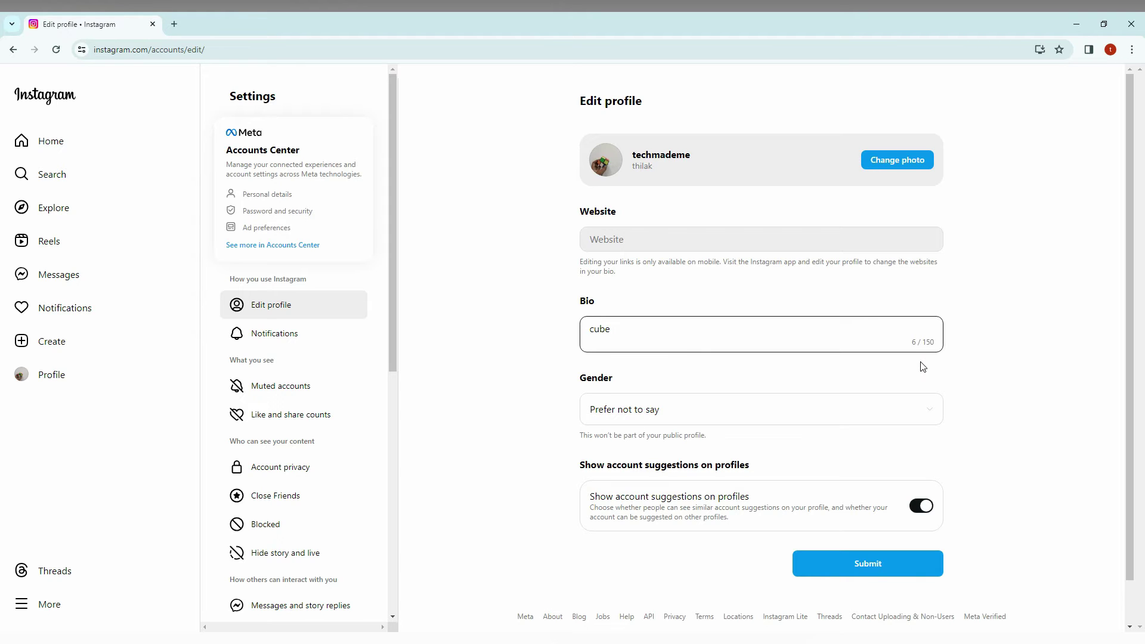
text(colle)
text(cti)
text(on)
text(be)
key(Return)
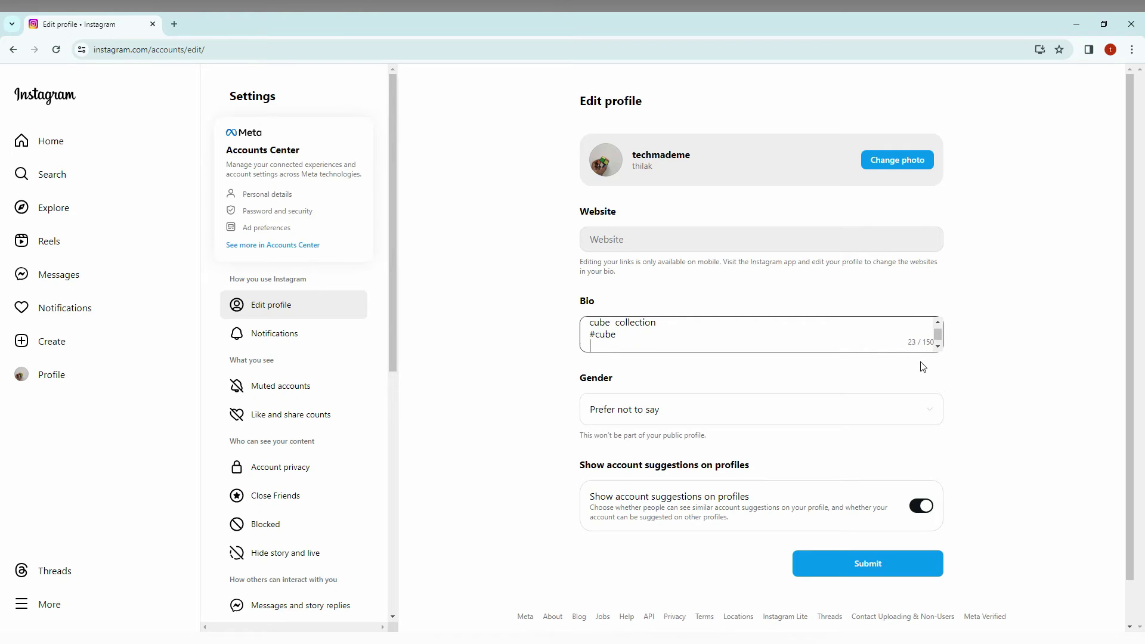
text(@t)
text(echt)
text(ami)
text(ldot)
text(ss)
key(Return)
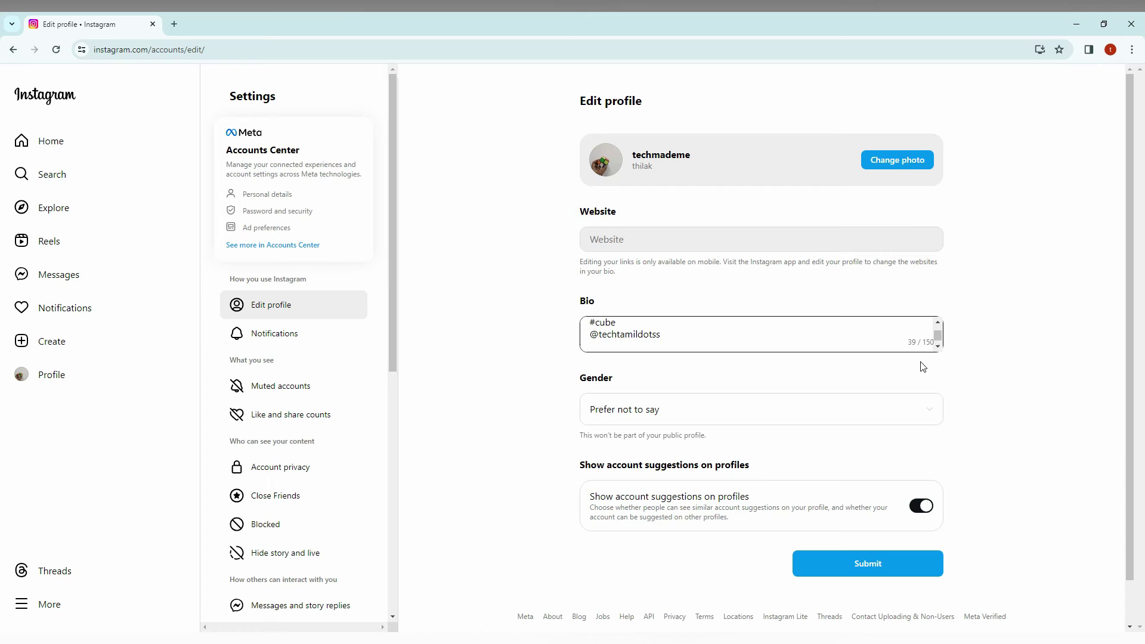
key(ctrl+Home)
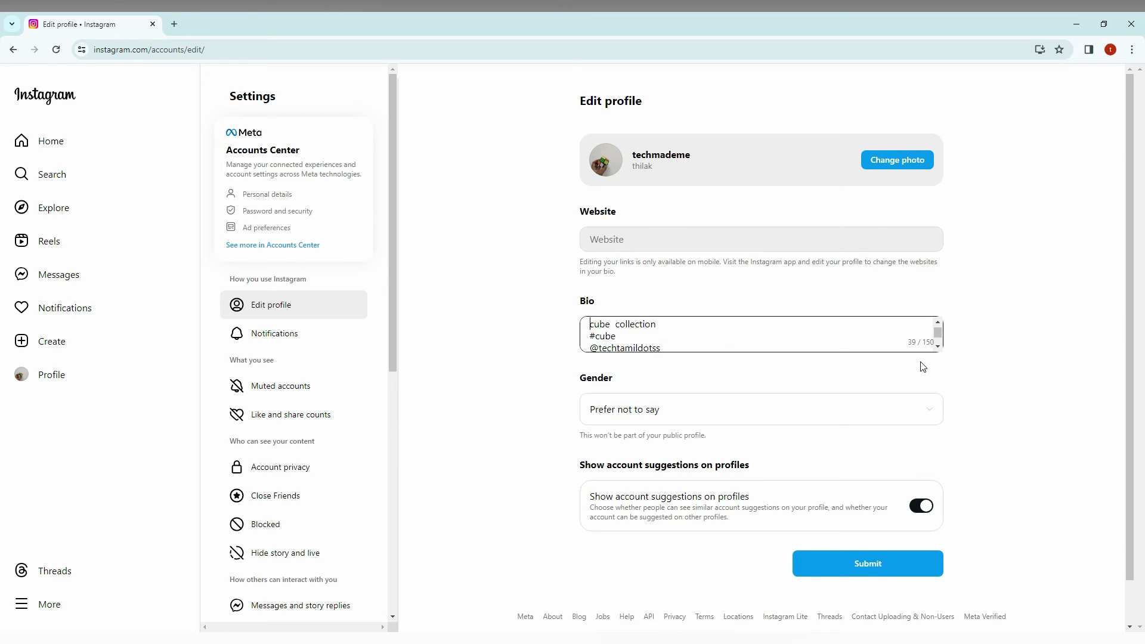
key(Down)
key(Down)
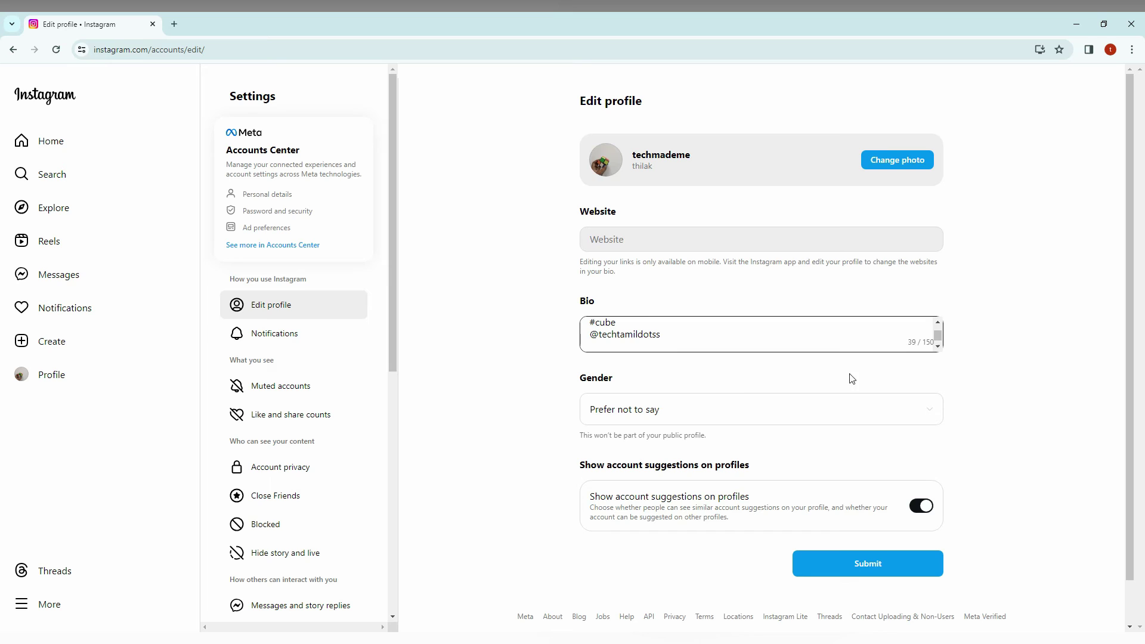
Step: Submit the 39-character three-line bio and check it on the profile page
click(879, 581)
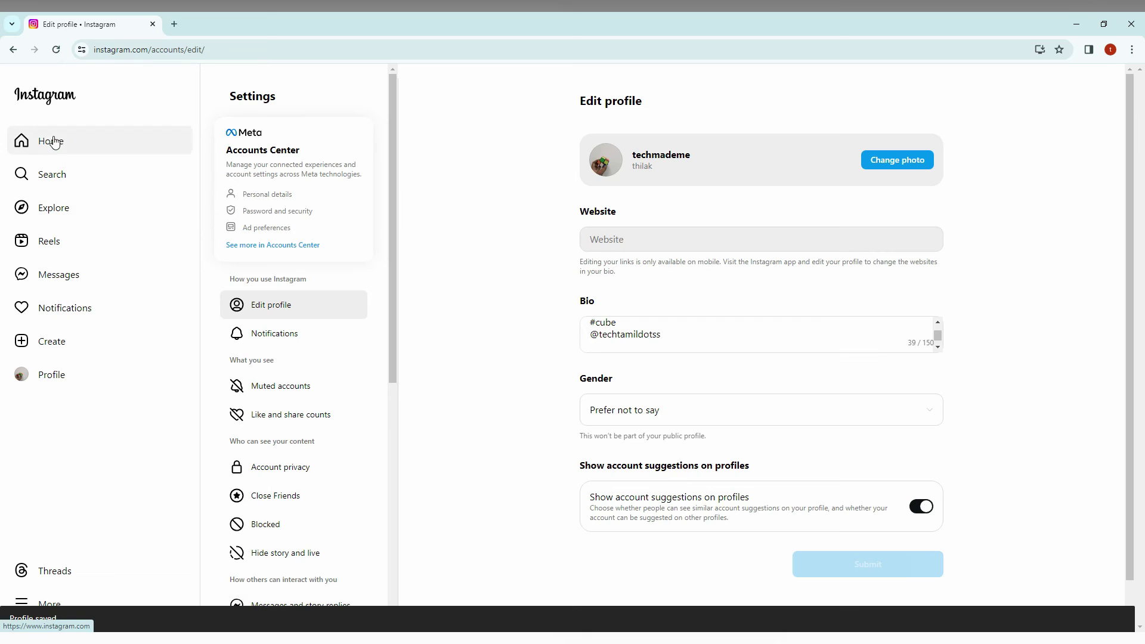
click(34, 377)
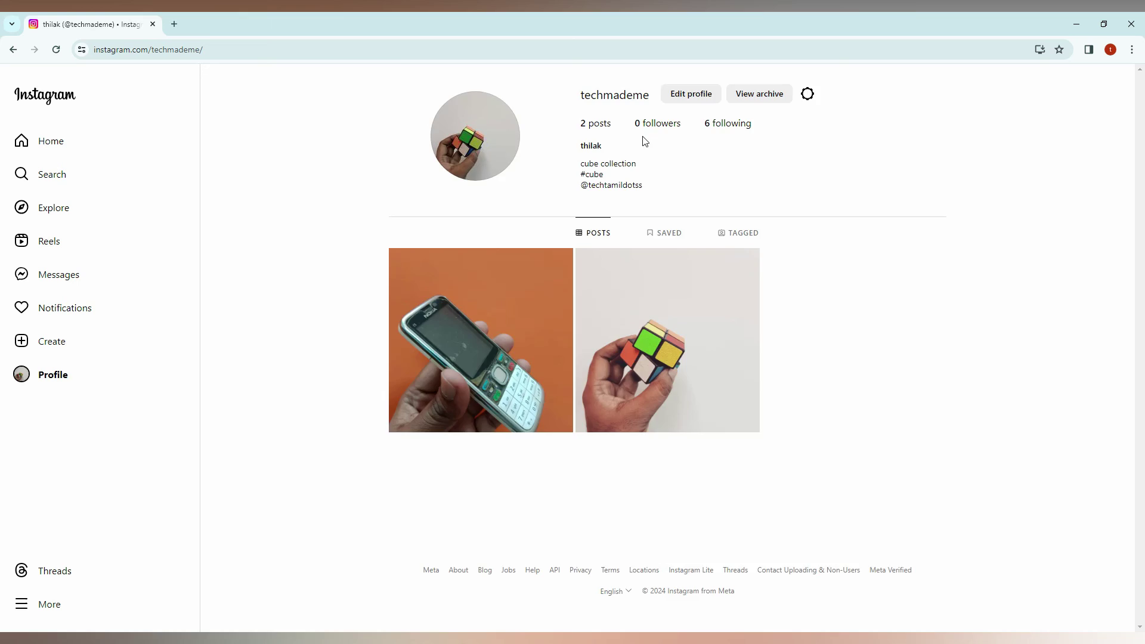
click(689, 93)
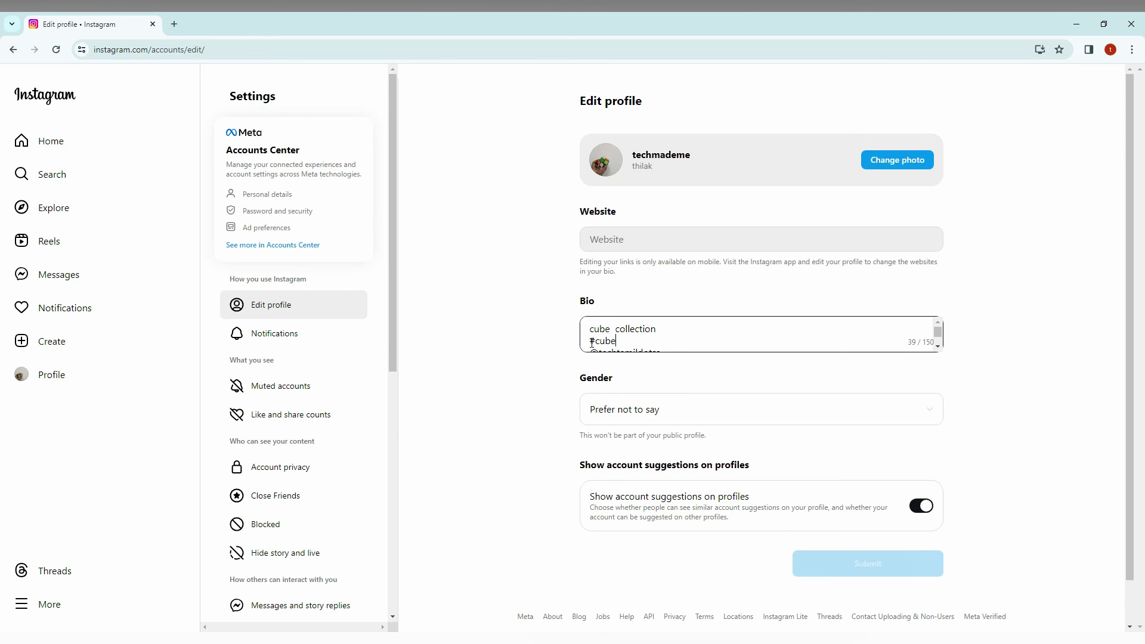
drag(591, 342, 688, 350)
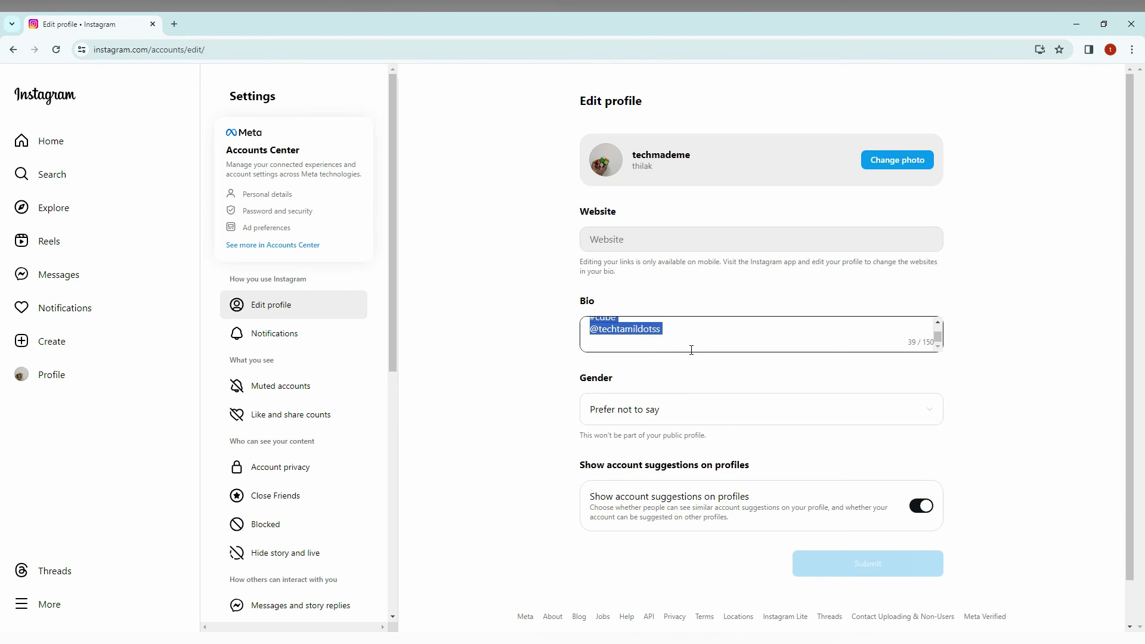
key(BackSpace)
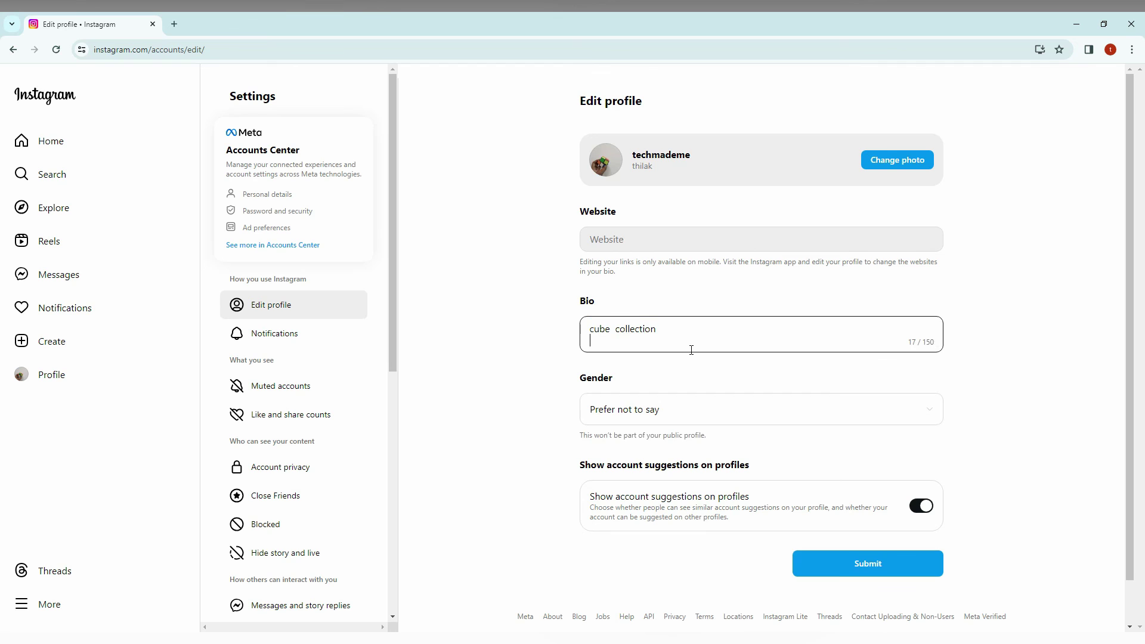
click(856, 578)
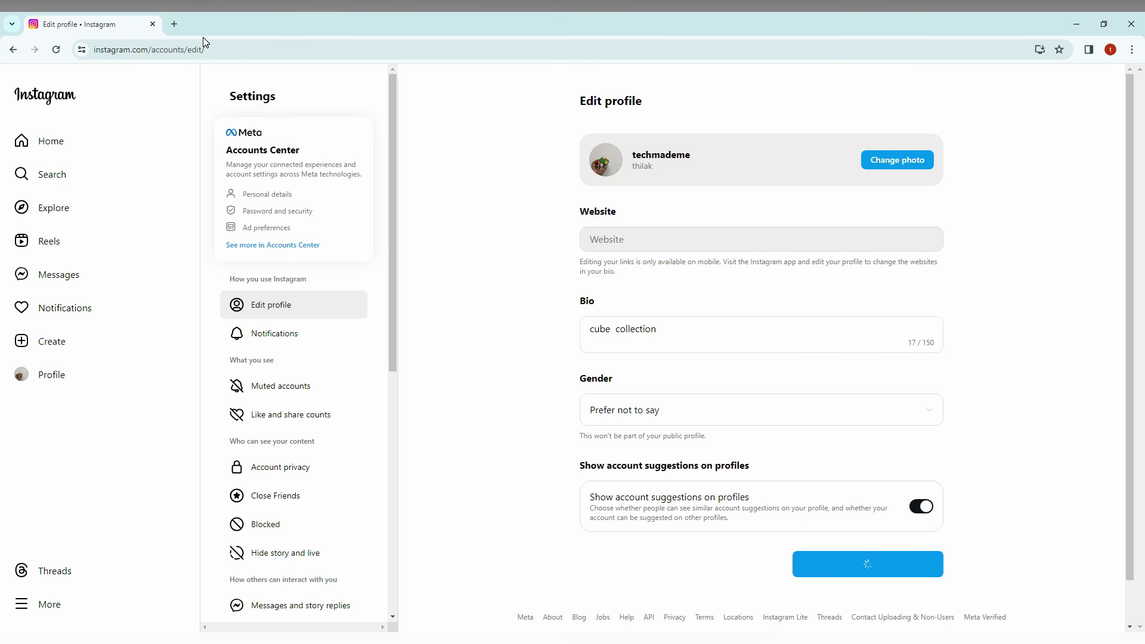
click(58, 385)
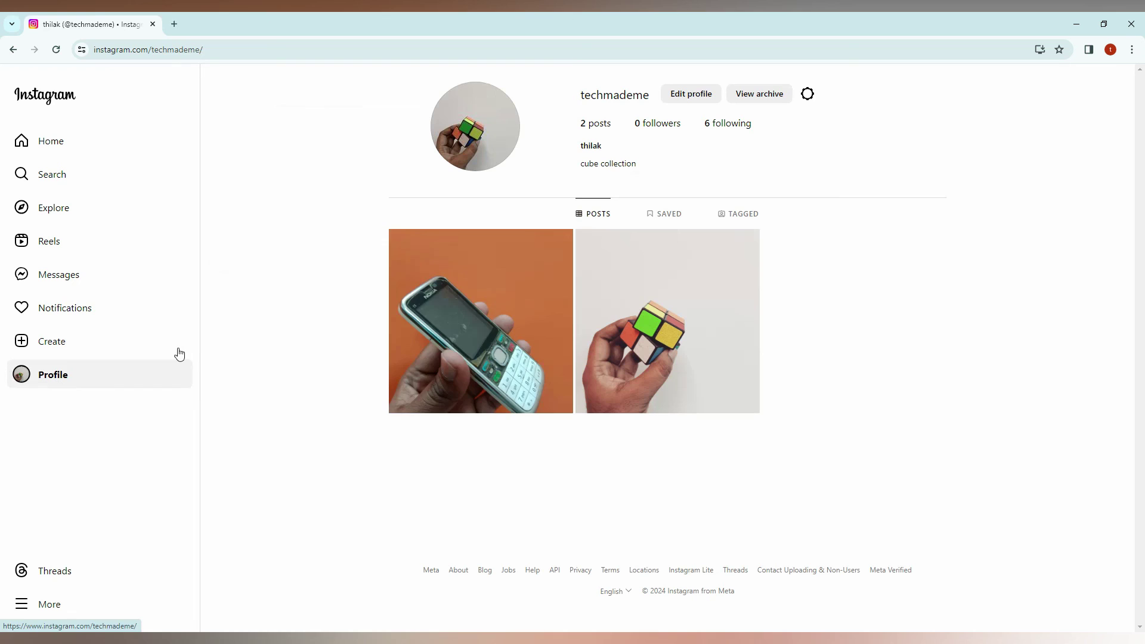